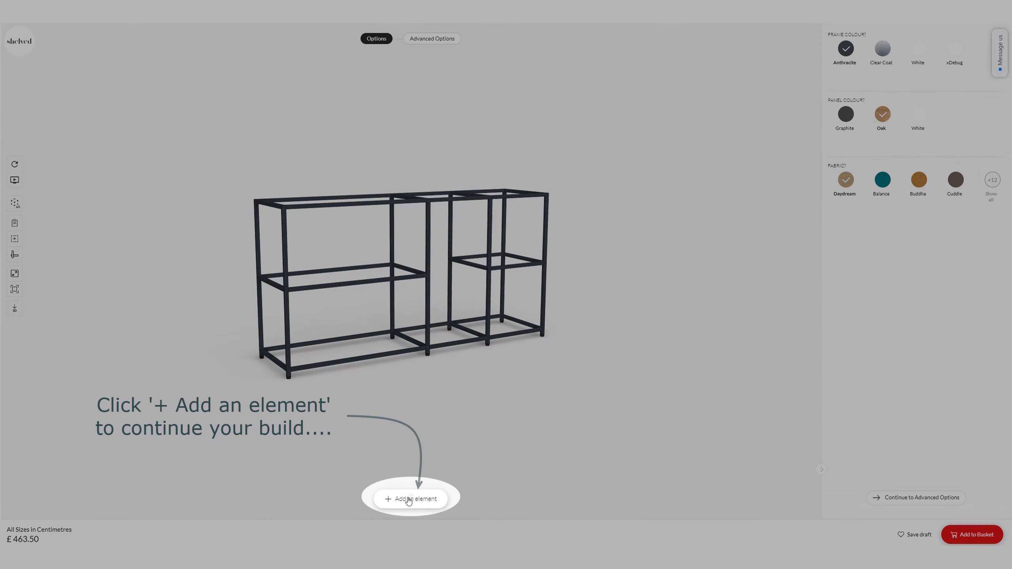
# Open the add-element catalogue and scroll down to the wooden Accessories (Shelf, Cupboard, Cubby).
pyautogui.click(409, 501)
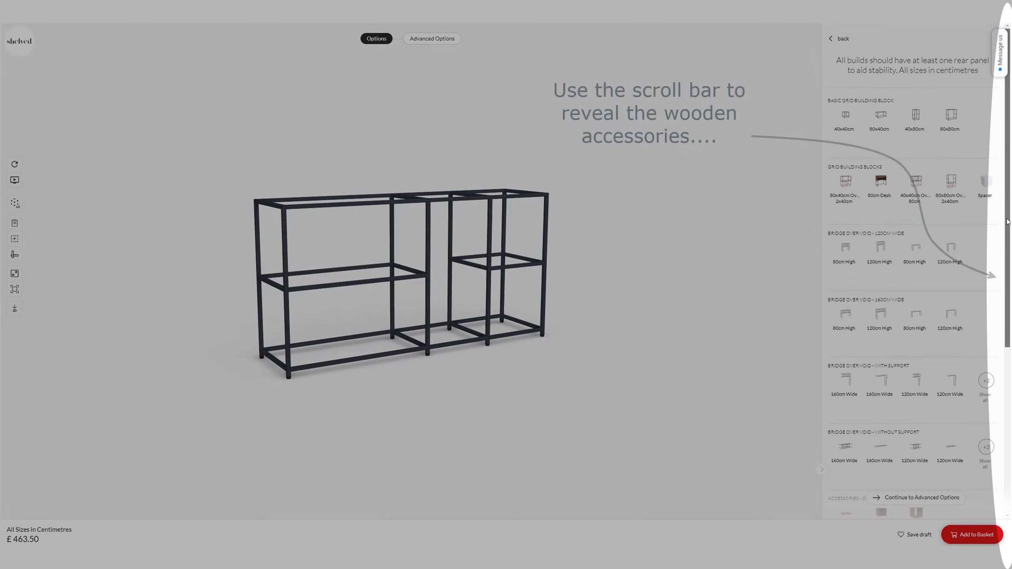
pyautogui.moveTo(1007, 219); pyautogui.dragTo(1008, 392)
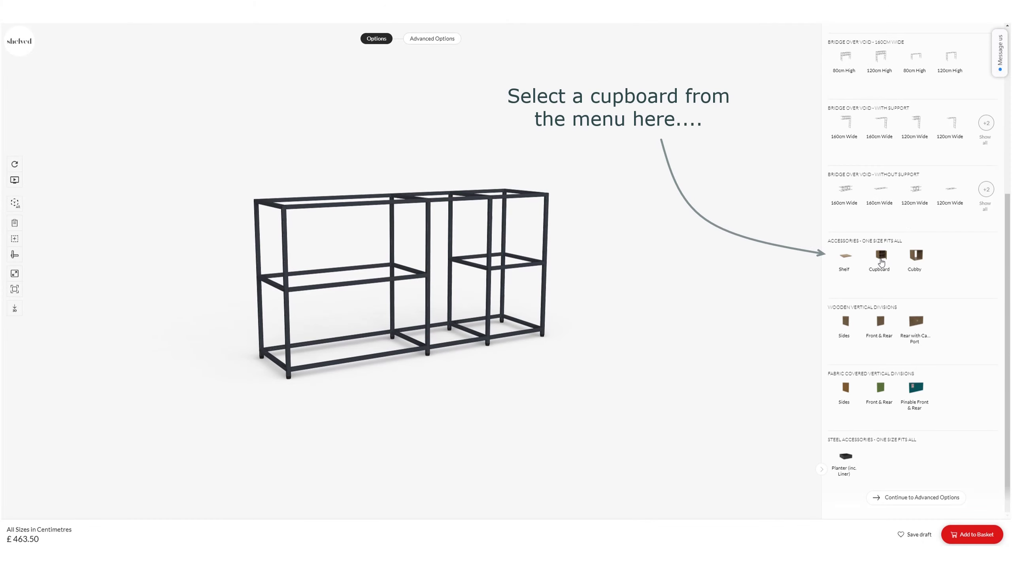
# Place cupboards in the lower-left and lower-right bays, bringing the total to £904.50.
pyautogui.click(881, 262)
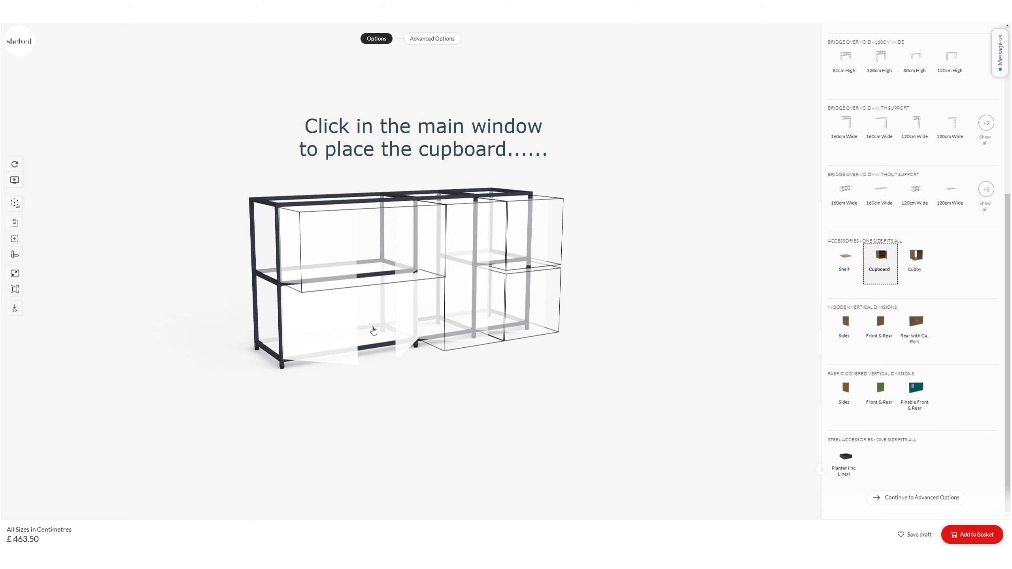
pyautogui.click(373, 331)
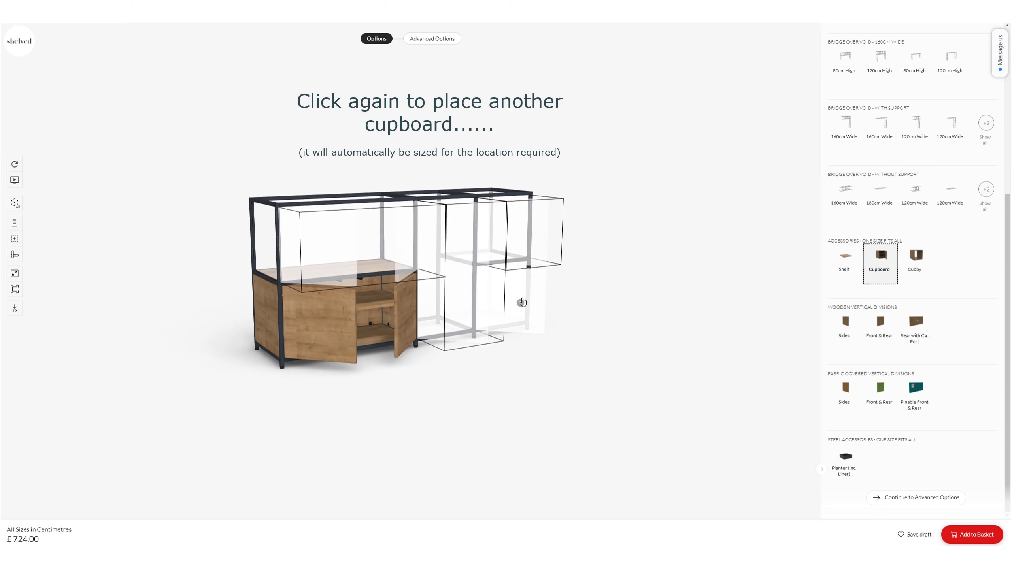
pyautogui.click(521, 302)
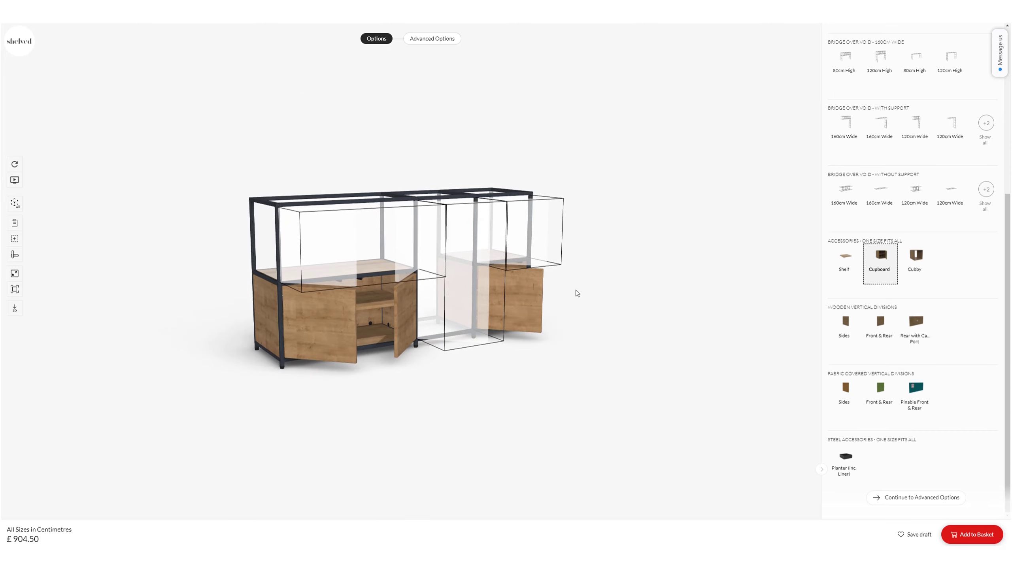
pyautogui.click(682, 270)
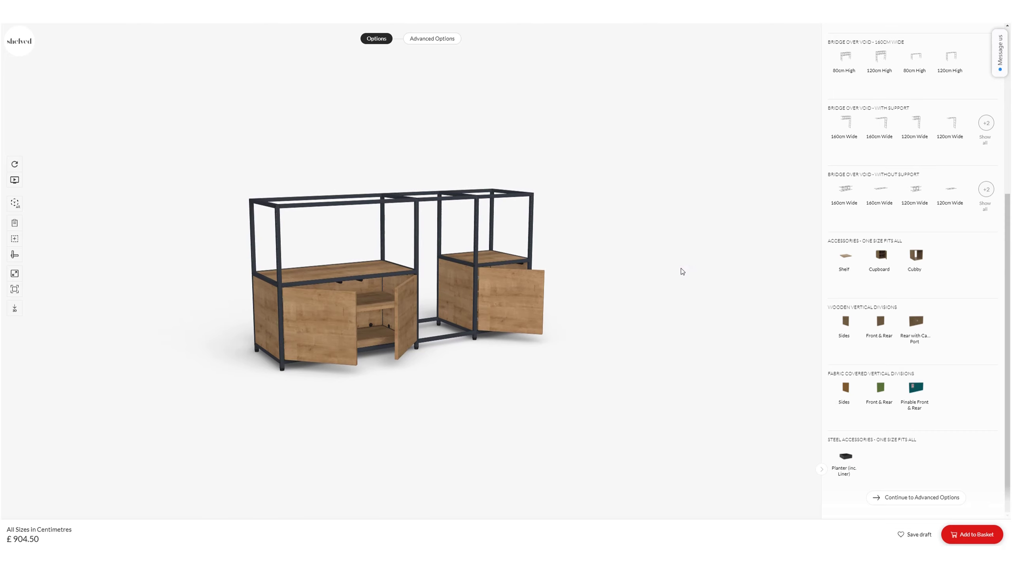
# Set the right cupboard's Door Position to Closed, then Right, and rotate to its right end.
pyautogui.click(506, 301)
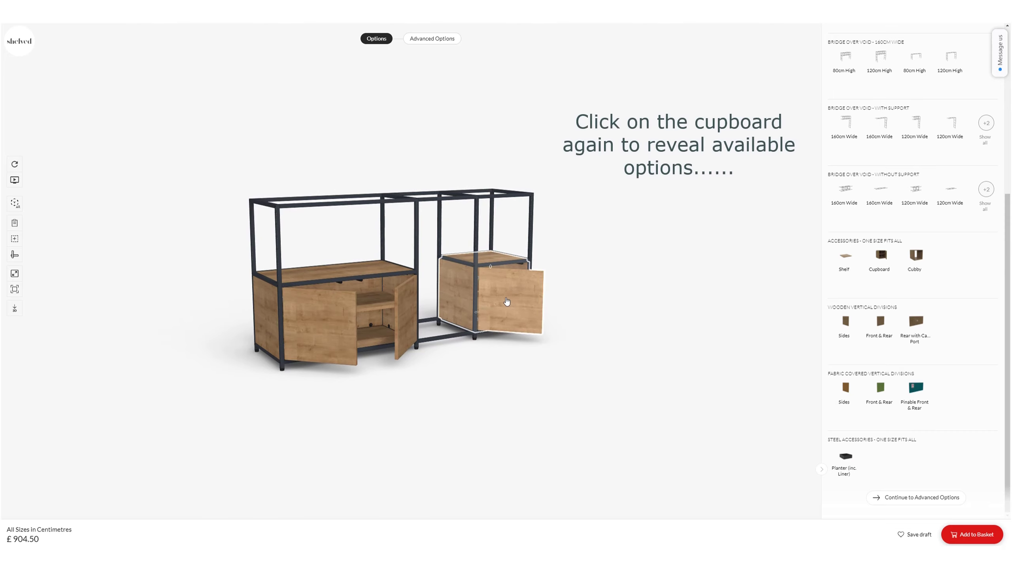
pyautogui.click(505, 304)
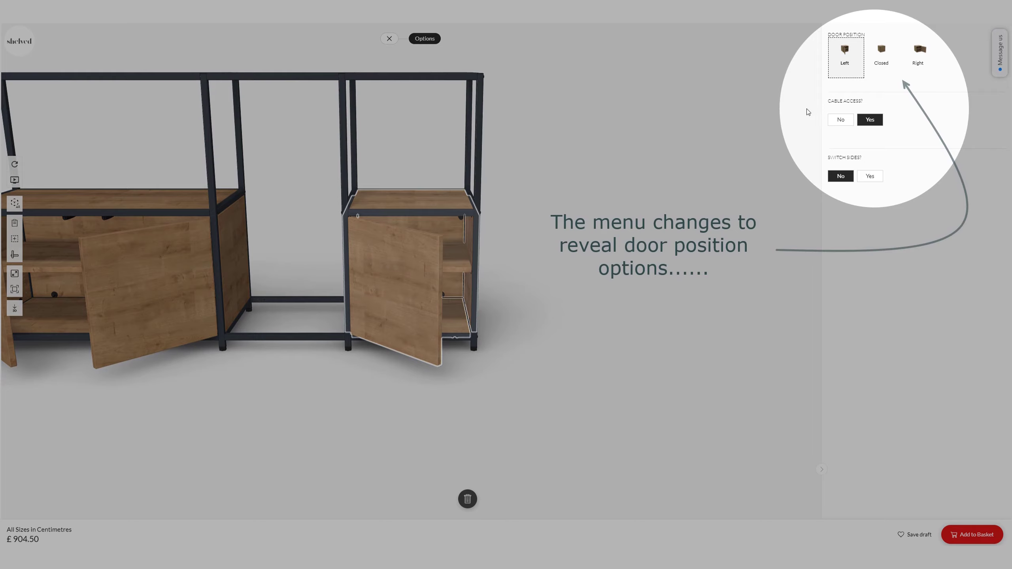
pyautogui.click(883, 55)
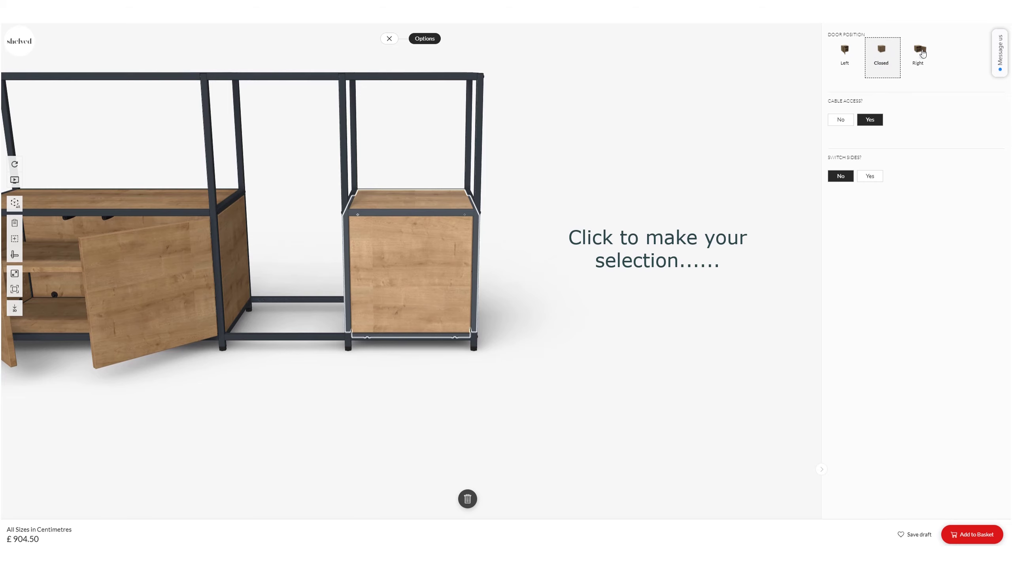
pyautogui.click(923, 53)
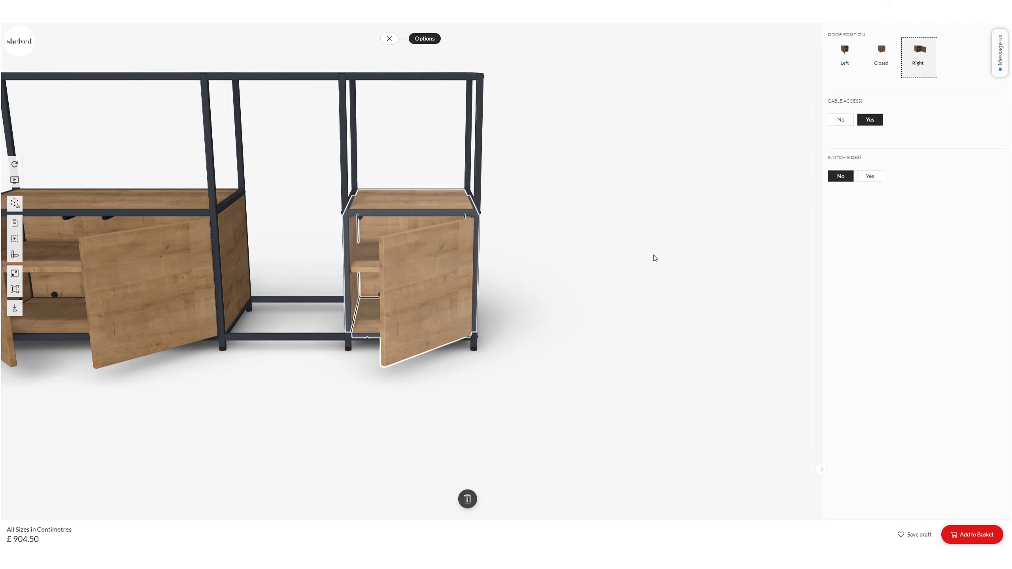
pyautogui.moveTo(616, 280); pyautogui.dragTo(211, 294)
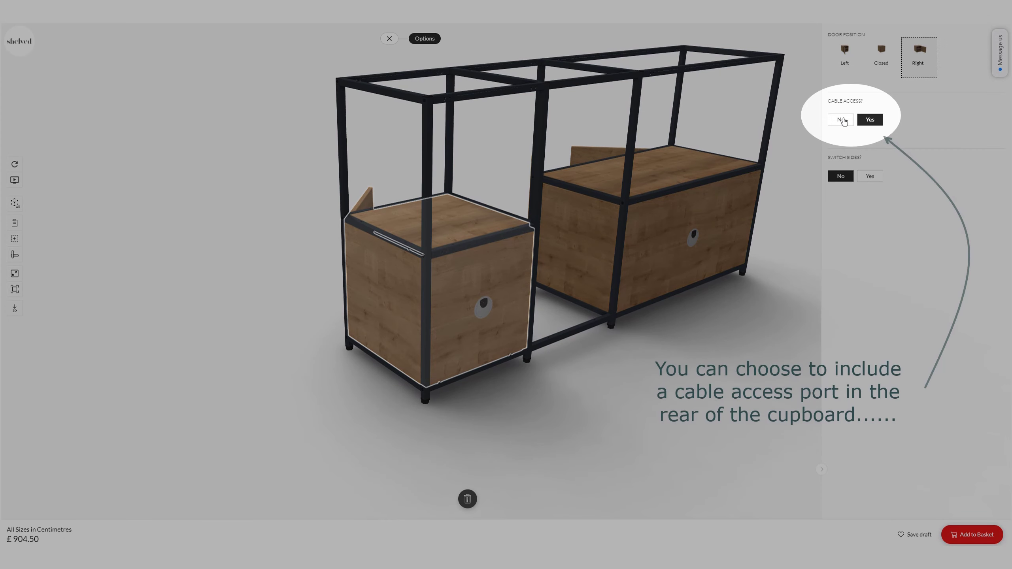
# Leave the right cupboard at Cable Access Yes and Switch Sides No, then deselect it.
pyautogui.click(842, 121)
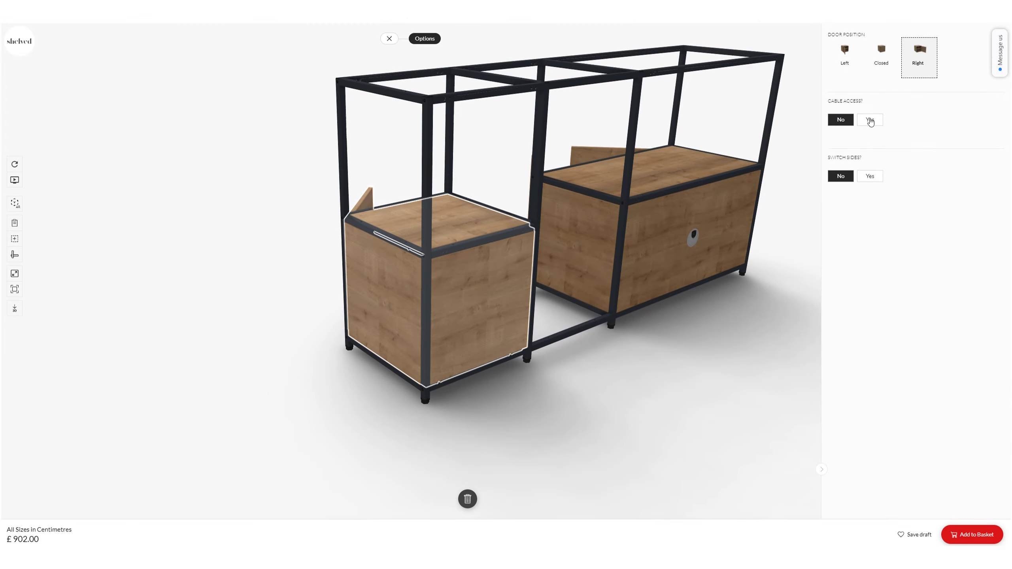
pyautogui.click(871, 121)
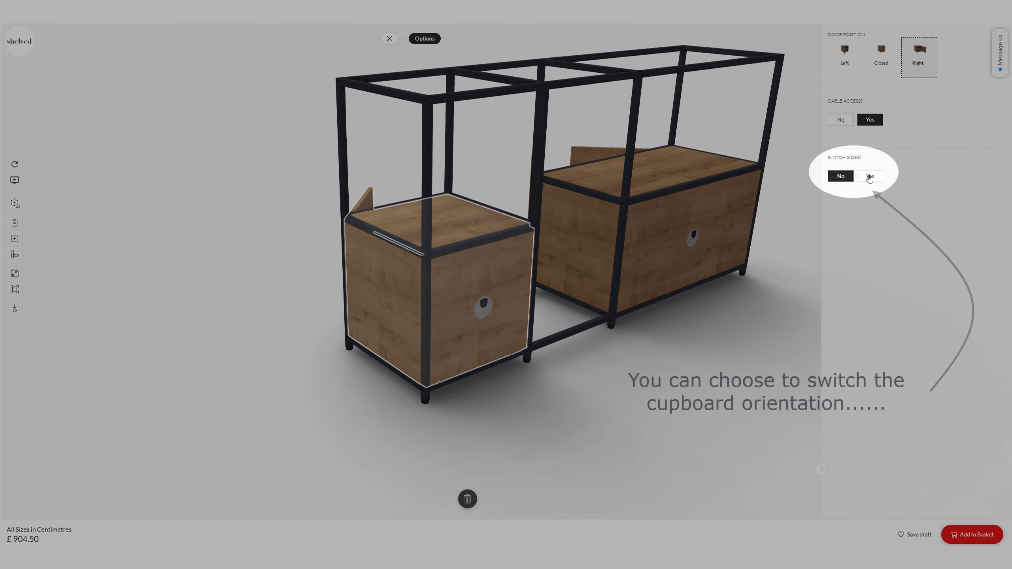
pyautogui.click(869, 178)
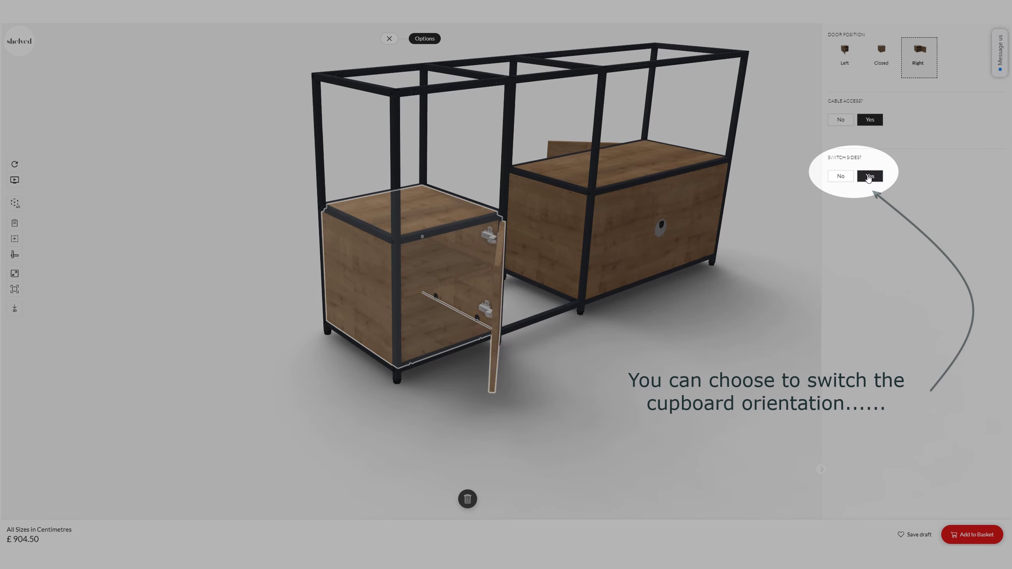
pyautogui.click(840, 178)
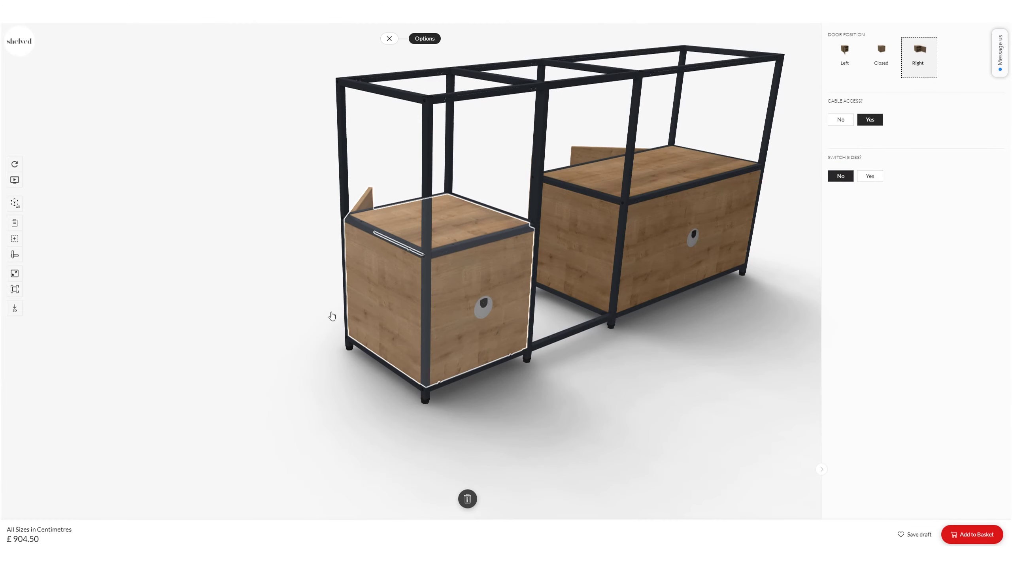
pyautogui.click(252, 331)
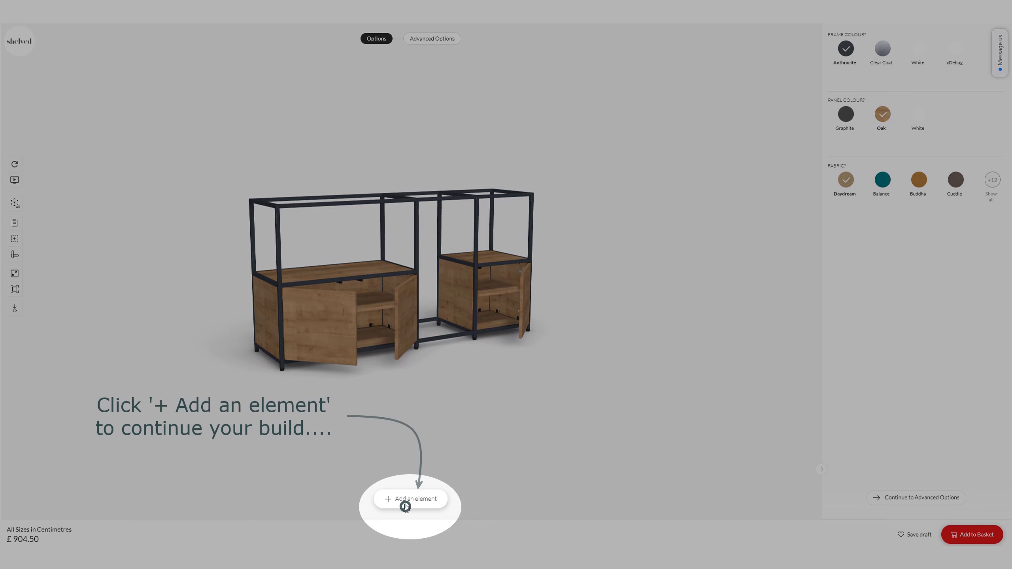
# Add cubbies to the upper-right and upper-left compartments (total £1,142.50), then select the left cubby.
pyautogui.click(405, 507)
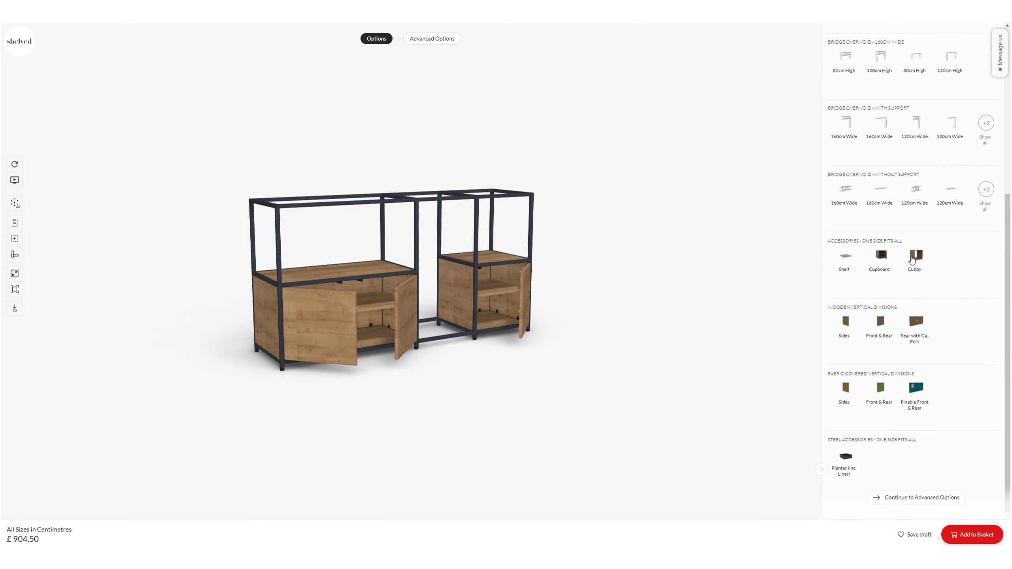
pyautogui.click(913, 259)
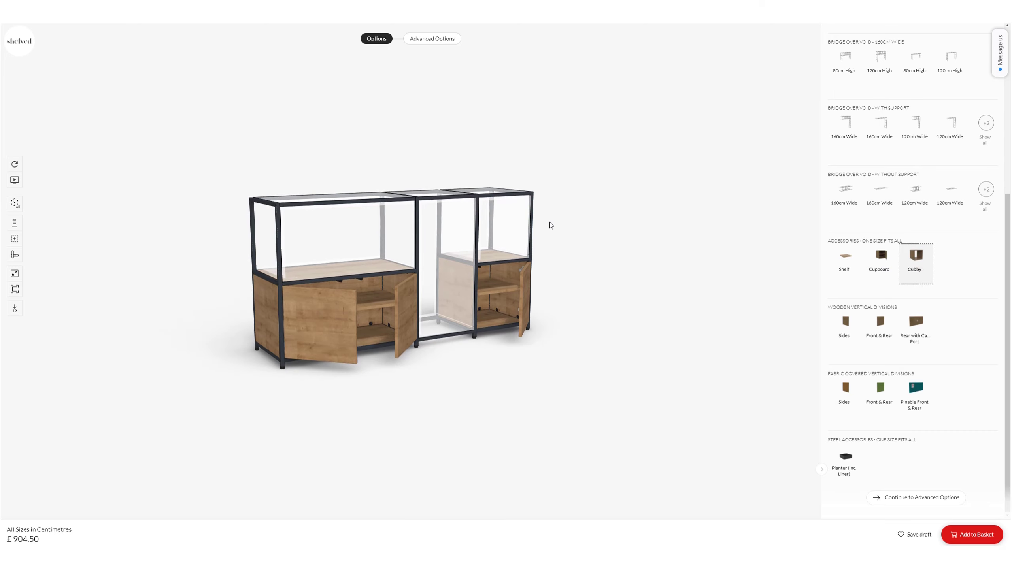
pyautogui.click(495, 225)
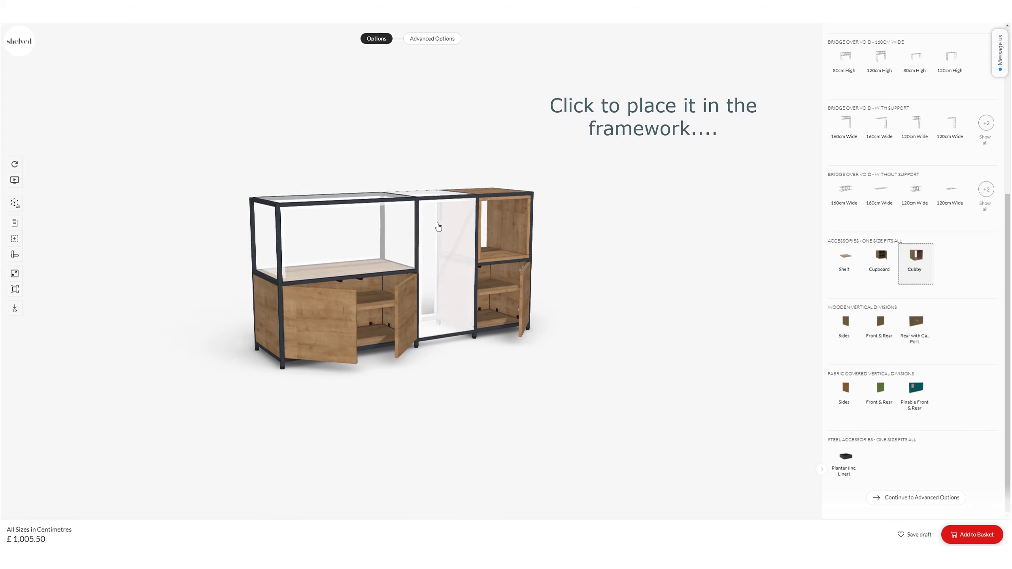
pyautogui.click(338, 237)
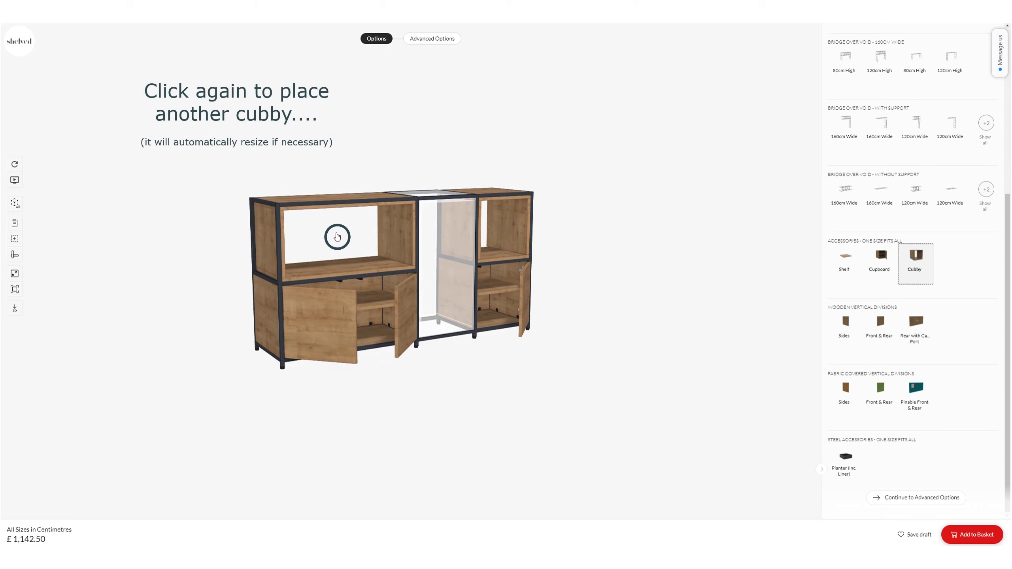
pyautogui.click(188, 255)
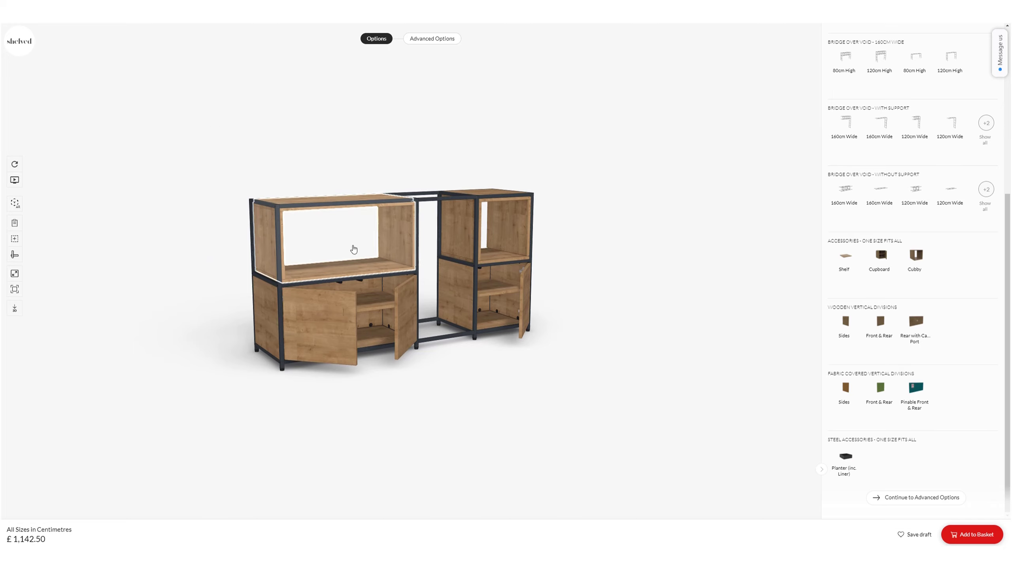
pyautogui.click(395, 245)
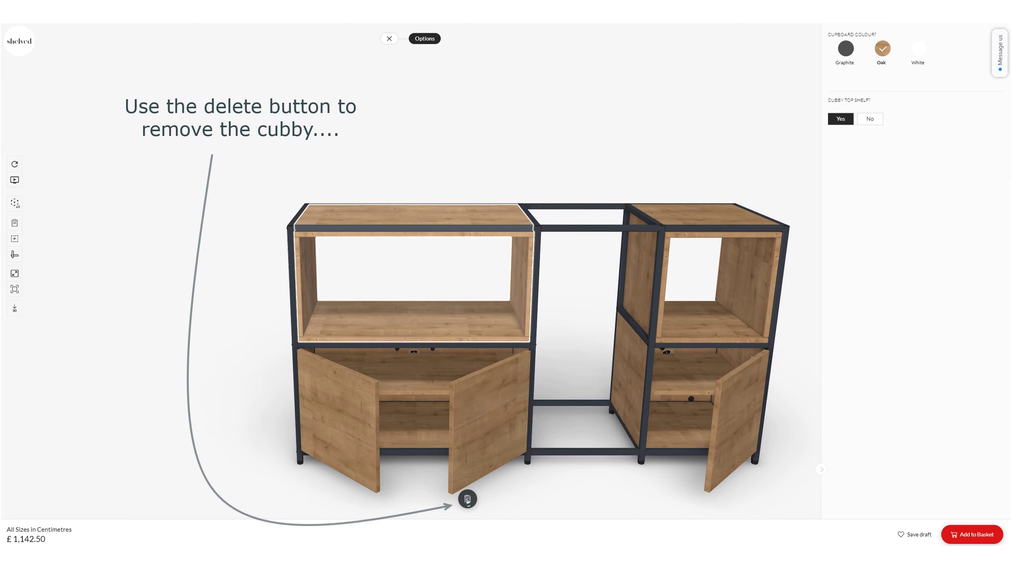
# Delete the upper-left cubby (total £1,005.50) and reopen the element catalogue at Accessories.
pyautogui.click(467, 499)
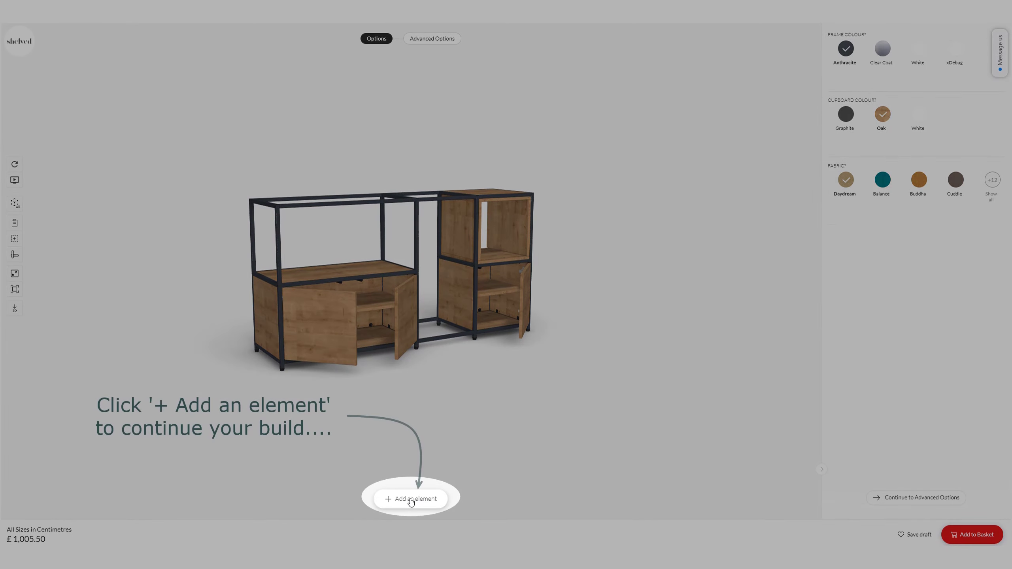
pyautogui.click(412, 502)
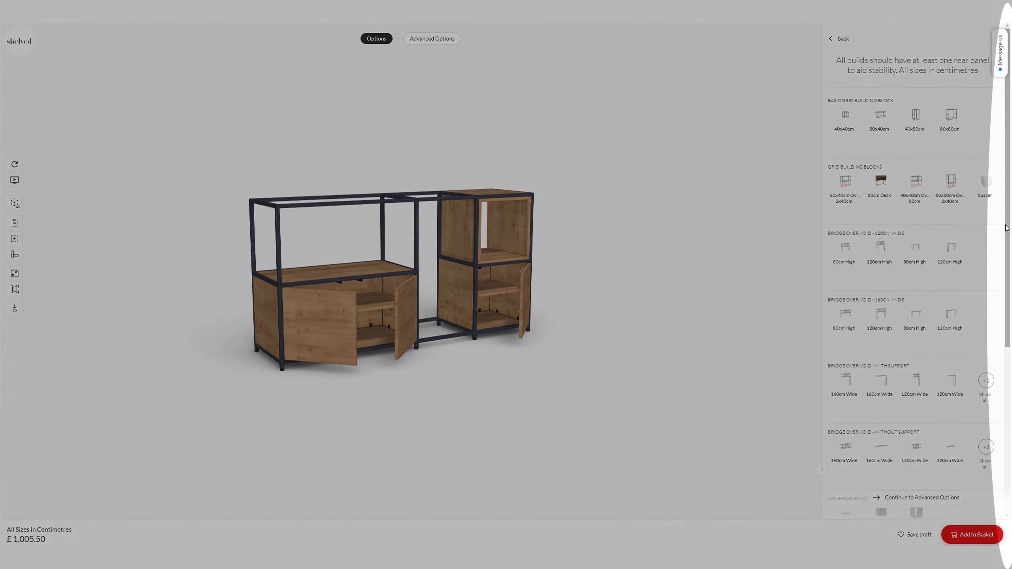
pyautogui.moveTo(1004, 228); pyautogui.dragTo(997, 395)
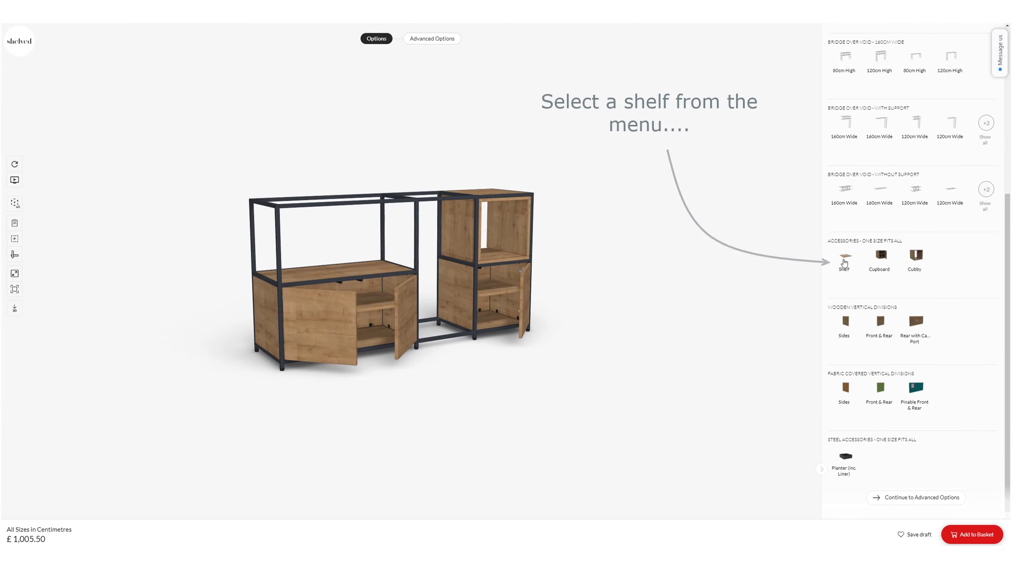
# Place wooden shelves on top of the left and middle bays.
pyautogui.click(845, 263)
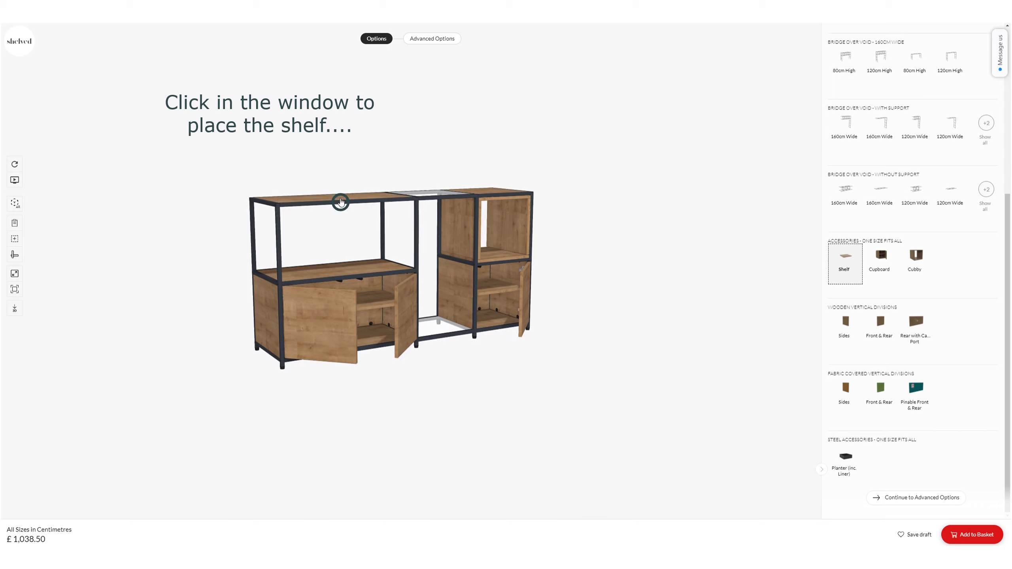
pyautogui.click(340, 202)
pyautogui.click(422, 196)
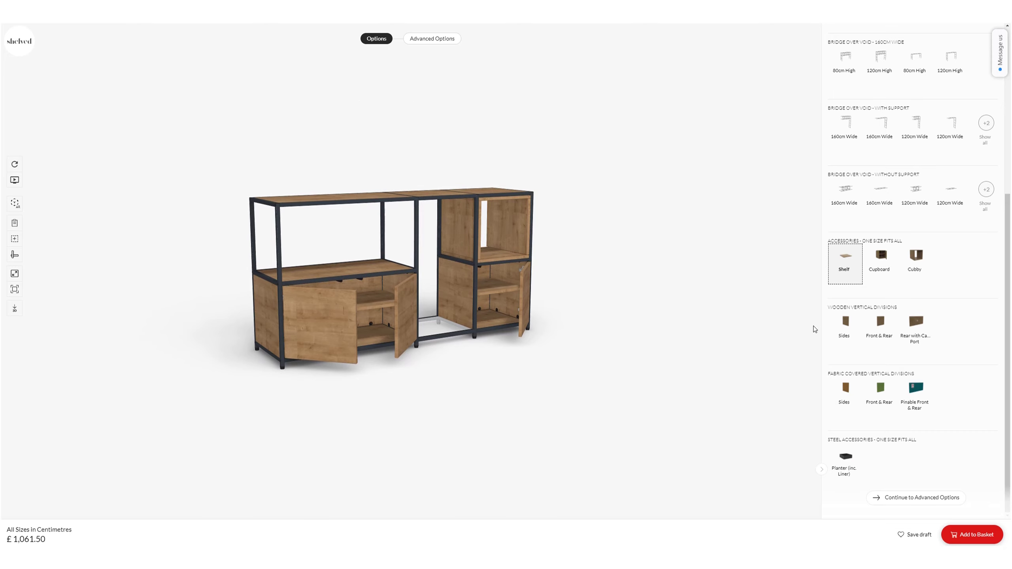
# Add wooden side panels at the unit's left end and beside the upper-left bay.
pyautogui.click(846, 330)
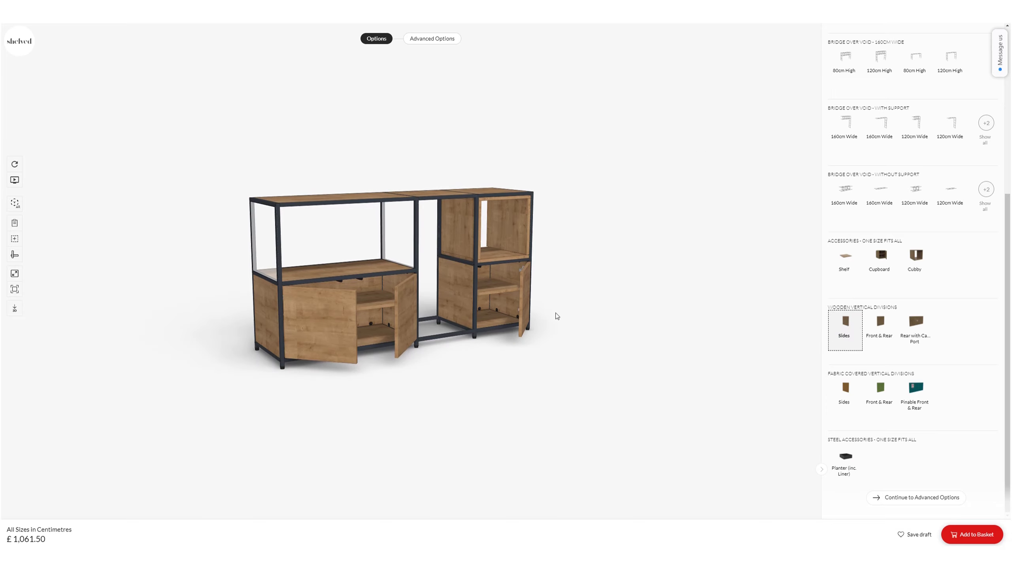
pyautogui.click(266, 265)
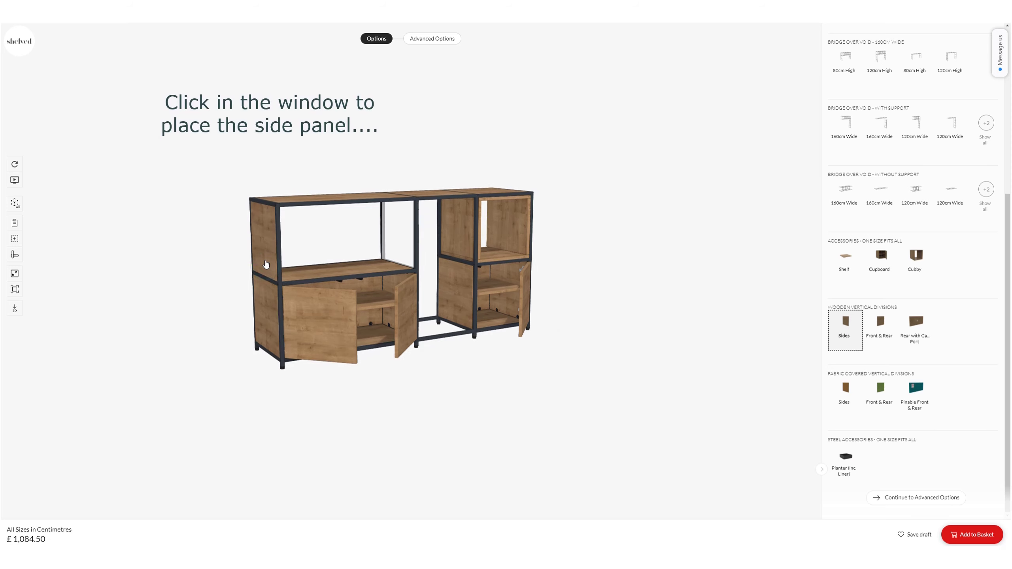
pyautogui.click(398, 242)
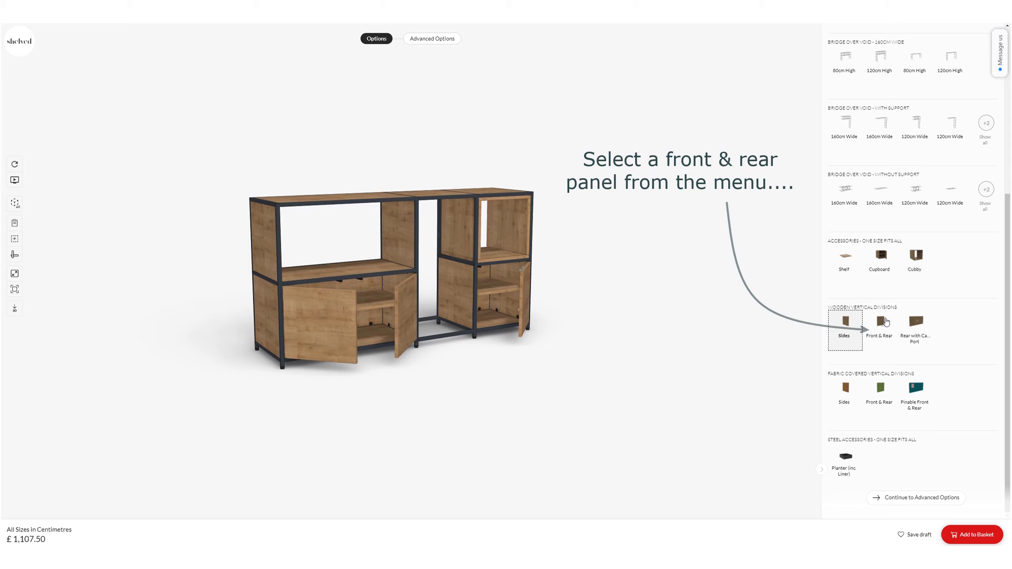
# Add a wooden Front & Rear panel to the bay's rear slot, raising the total to £1,140.50.
pyautogui.click(885, 322)
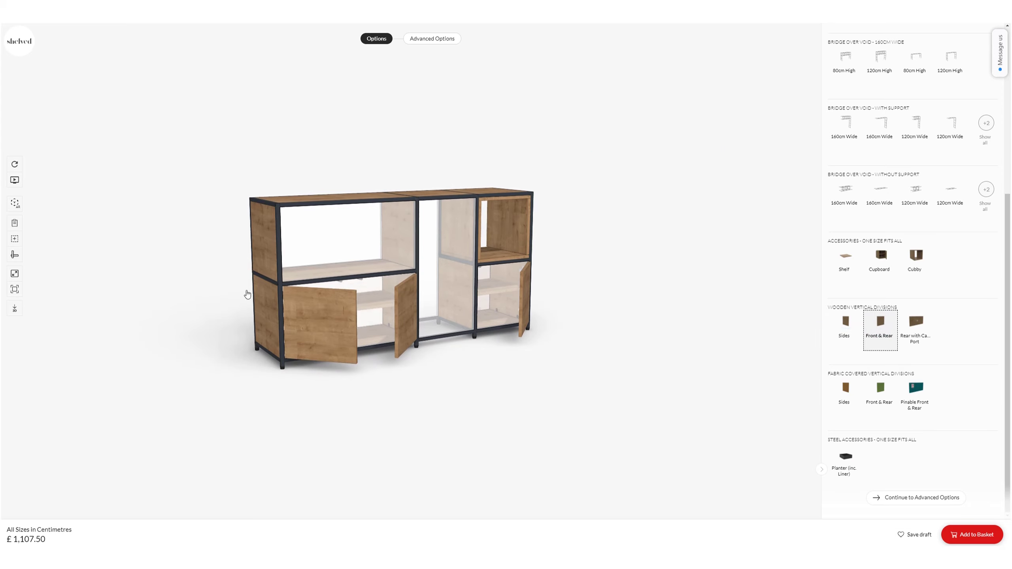
pyautogui.moveTo(190, 287); pyautogui.dragTo(533, 295)
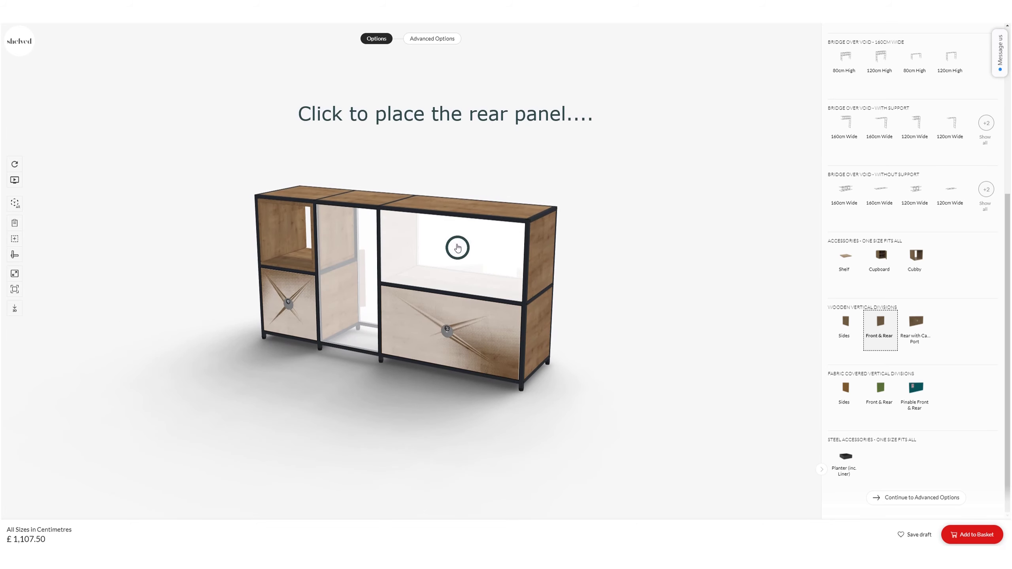
pyautogui.click(458, 248)
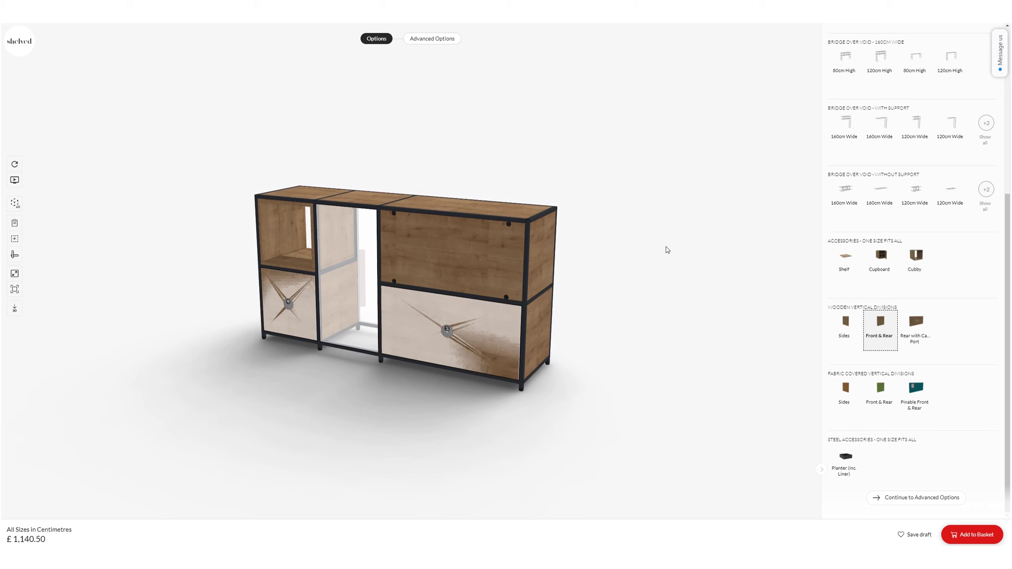
pyautogui.moveTo(683, 251); pyautogui.dragTo(332, 248)
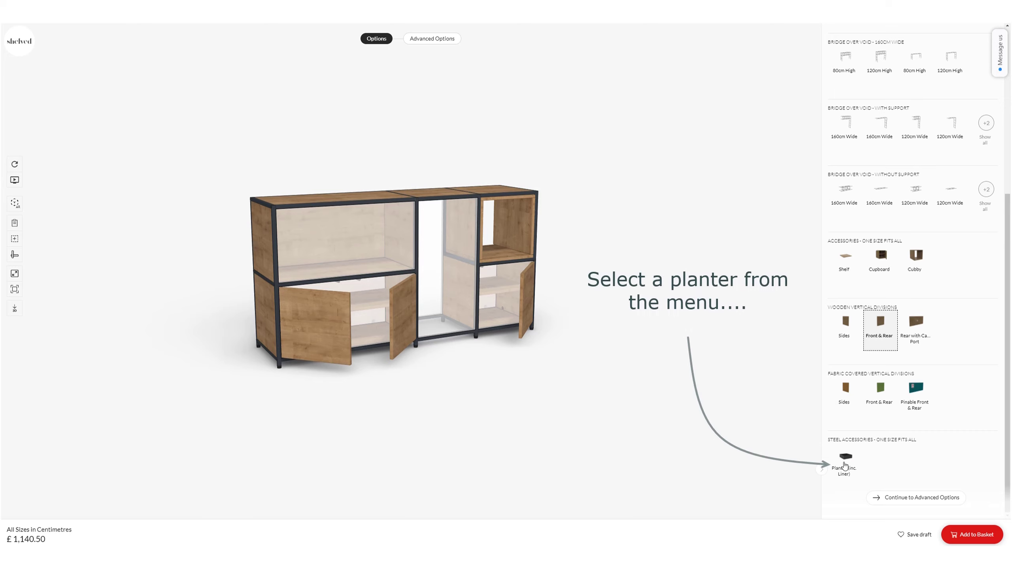
# Place a steel Planter (inc. Liner) in the middle bay's lower section, total £1,243.00.
pyautogui.click(845, 464)
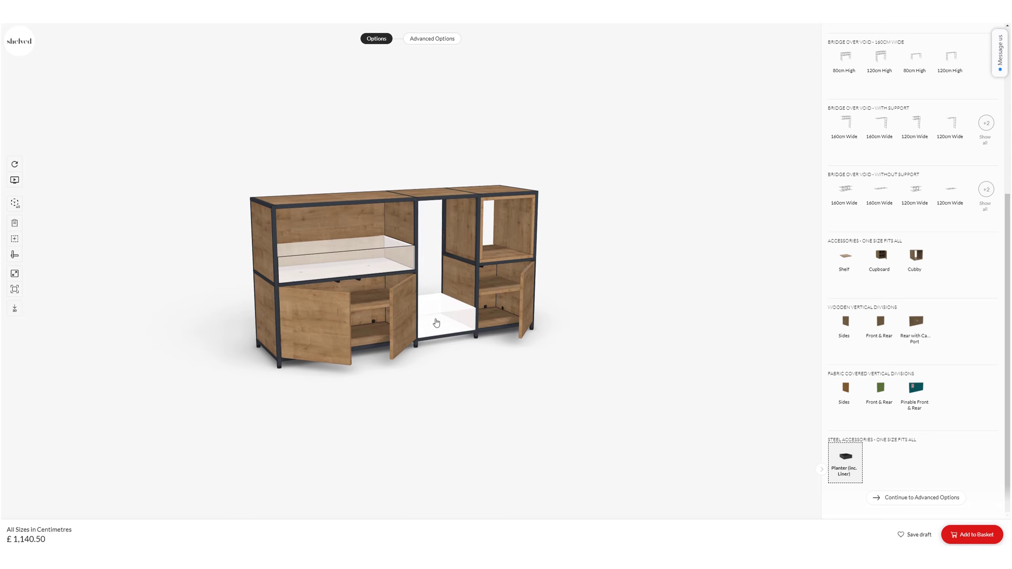
pyautogui.click(437, 323)
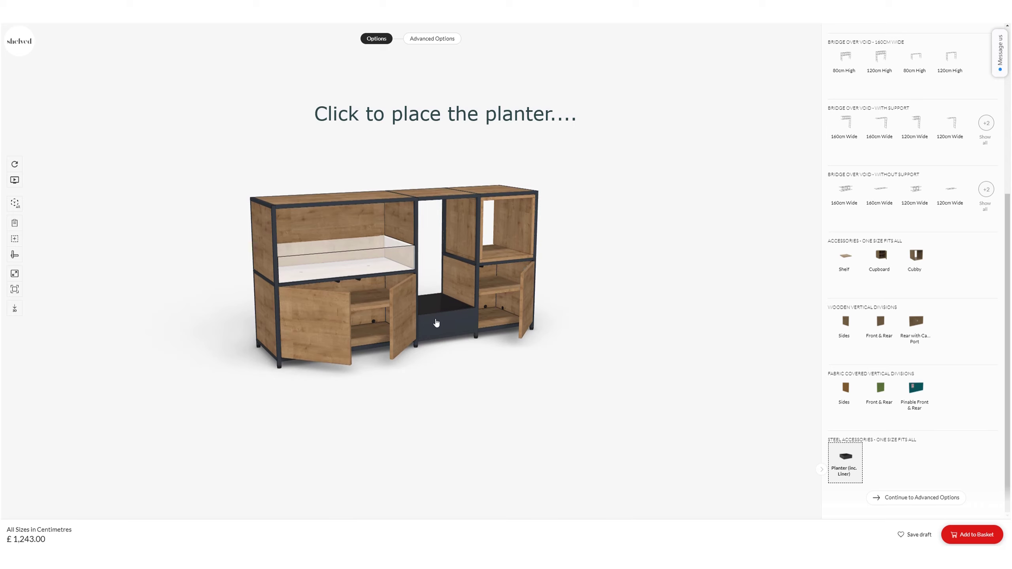
pyautogui.click(647, 273)
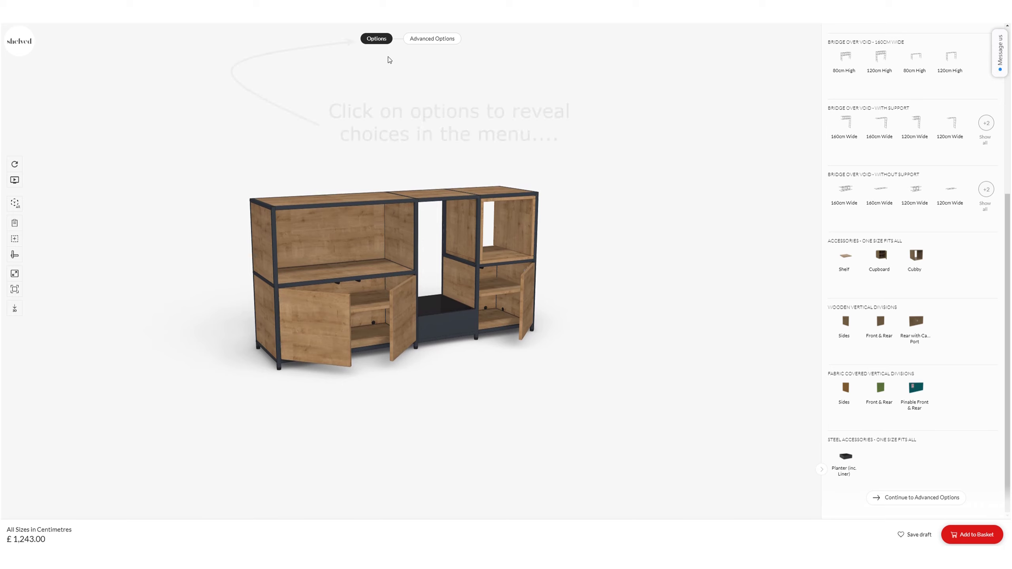
# Preview Graphite and White divider colours, then set the panels back to Oak.
pyautogui.click(376, 40)
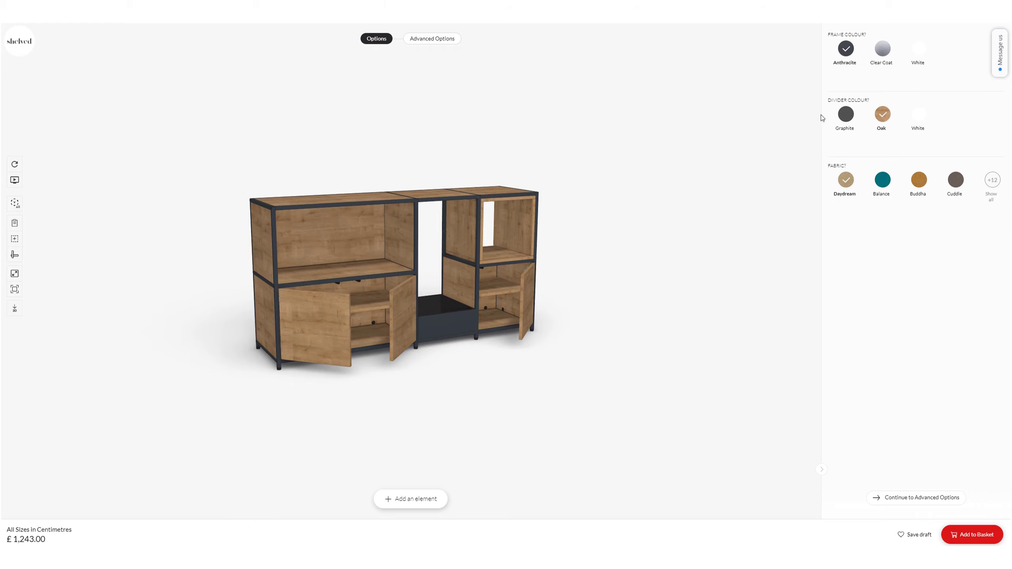
pyautogui.click(849, 120)
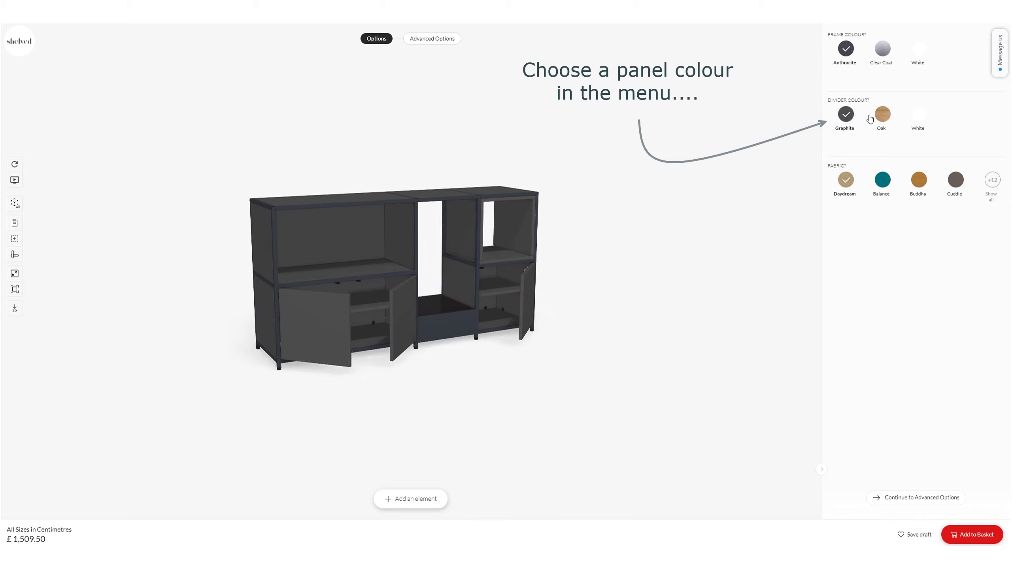
pyautogui.click(920, 116)
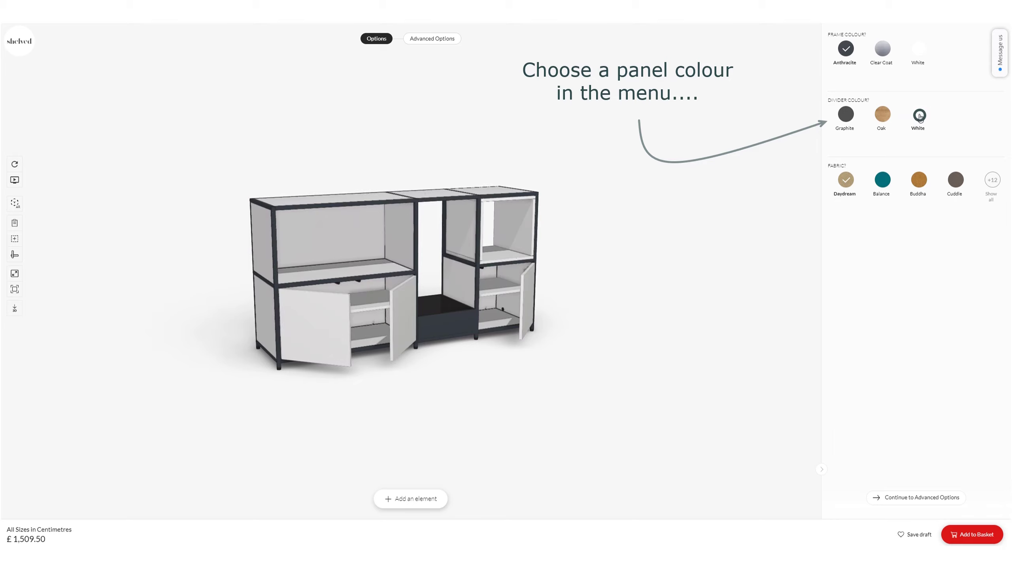
pyautogui.click(883, 115)
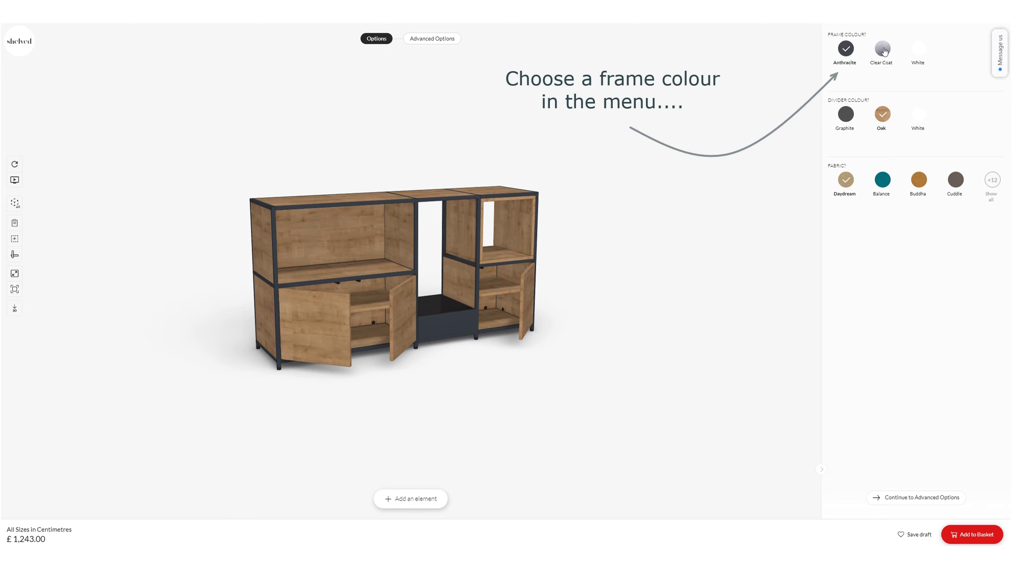
pyautogui.click(916, 49)
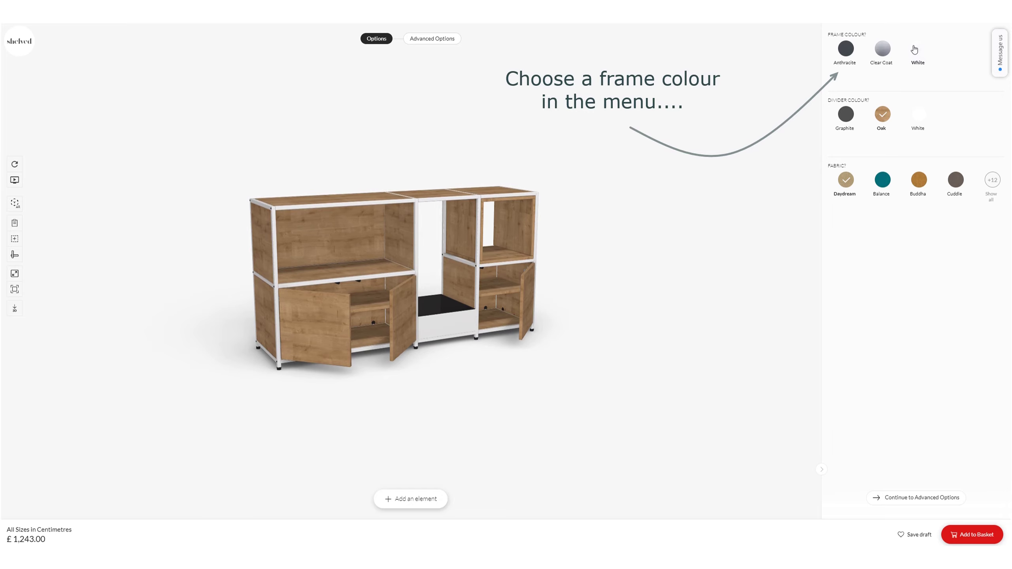
pyautogui.click(847, 49)
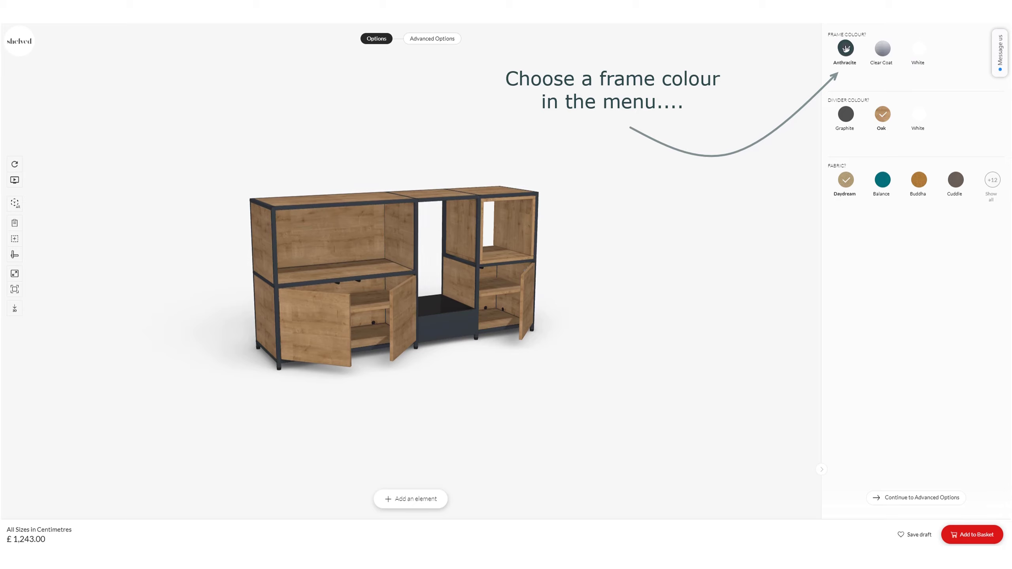